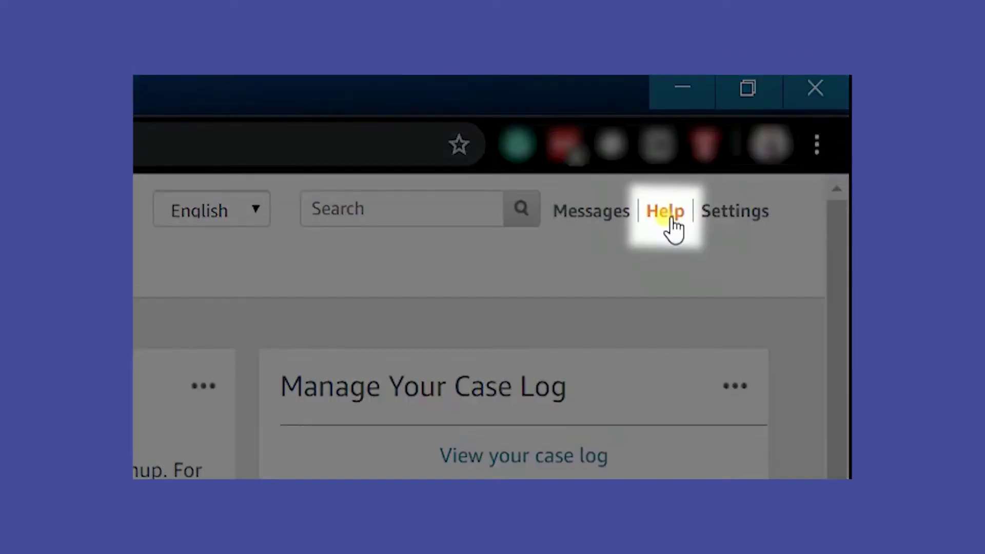
scroll(798, 399, down, 2)
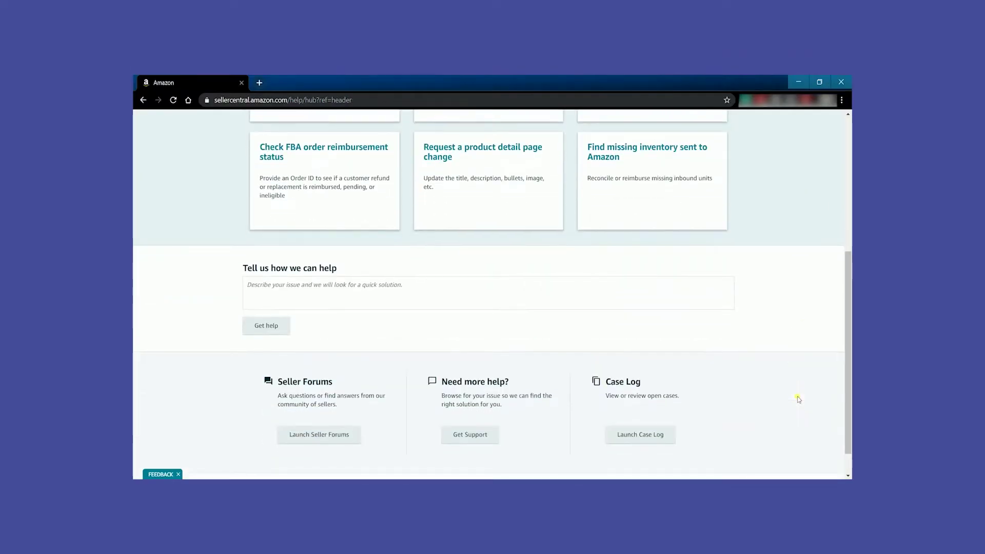
- Browse Contact us topics (Sponsored Products, Sponsored Brands, Image issues), then open the Case log
click(470, 434)
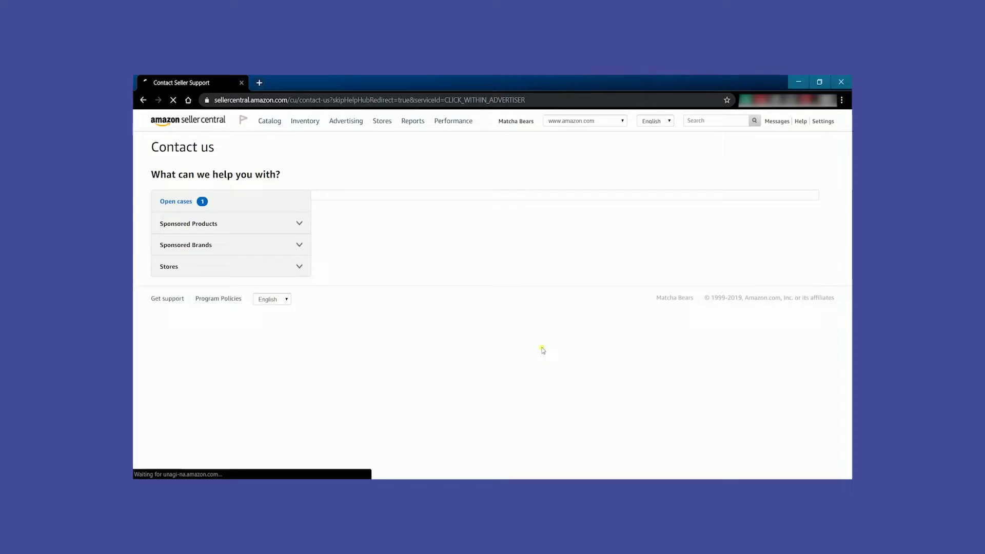
click(299, 241)
click(300, 336)
click(198, 283)
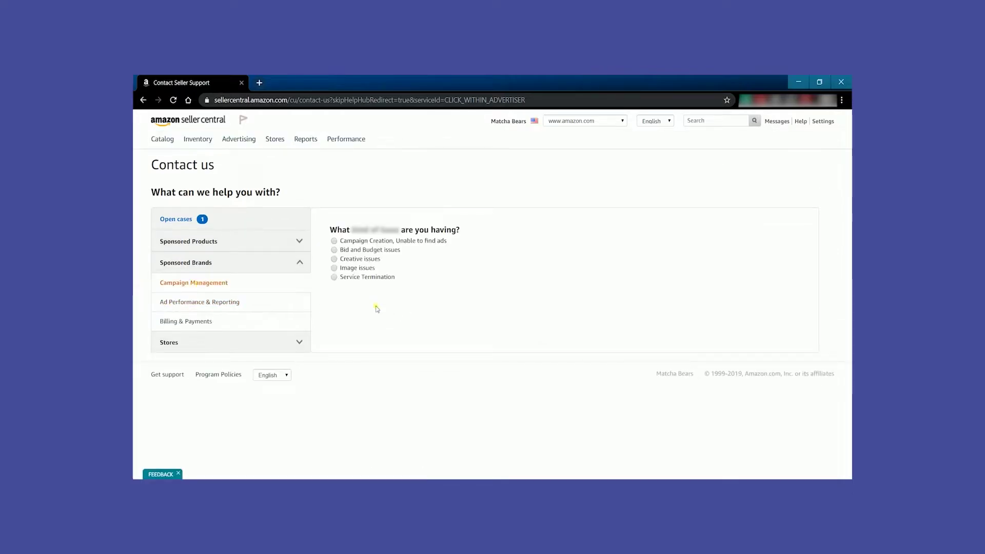
click(358, 268)
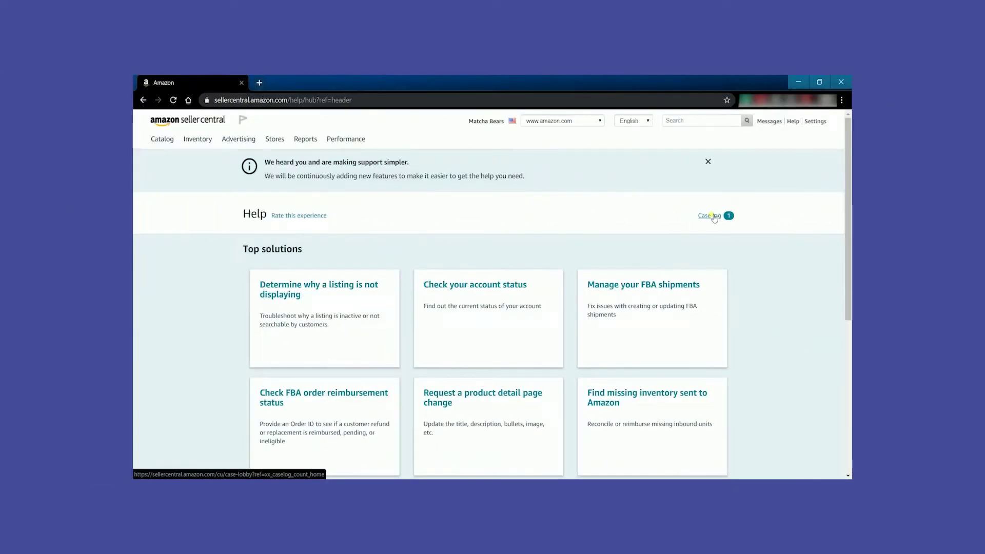
click(712, 215)
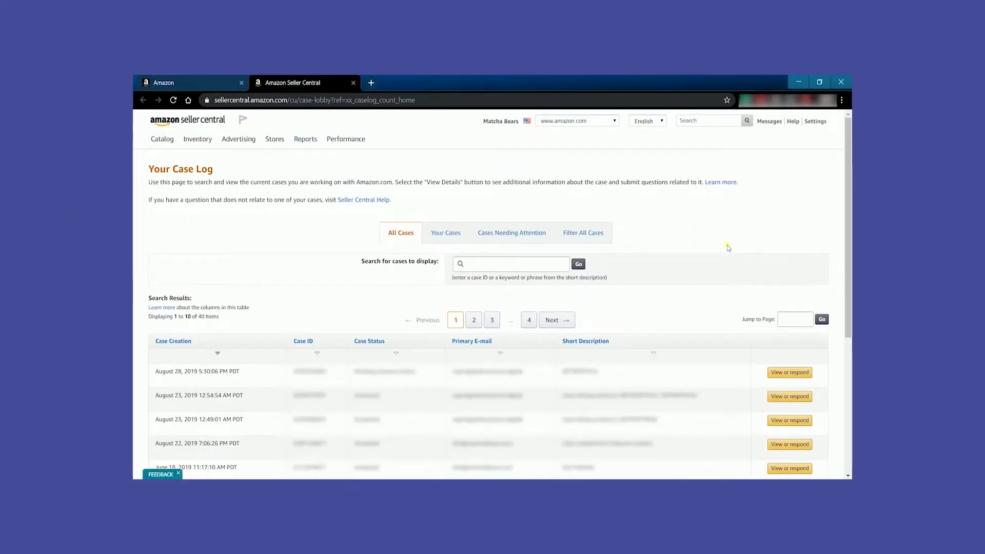
scroll(726, 249, down, 1)
scroll(726, 248, down, 1)
scroll(726, 249, down, 1)
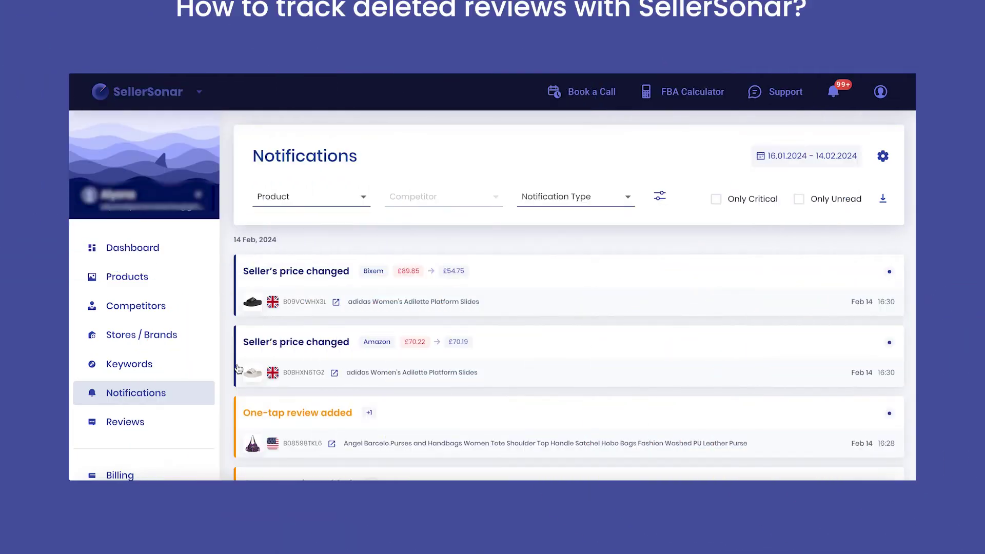
- List only deleted reviews and view the deleted Comfortable review's details
click(124, 422)
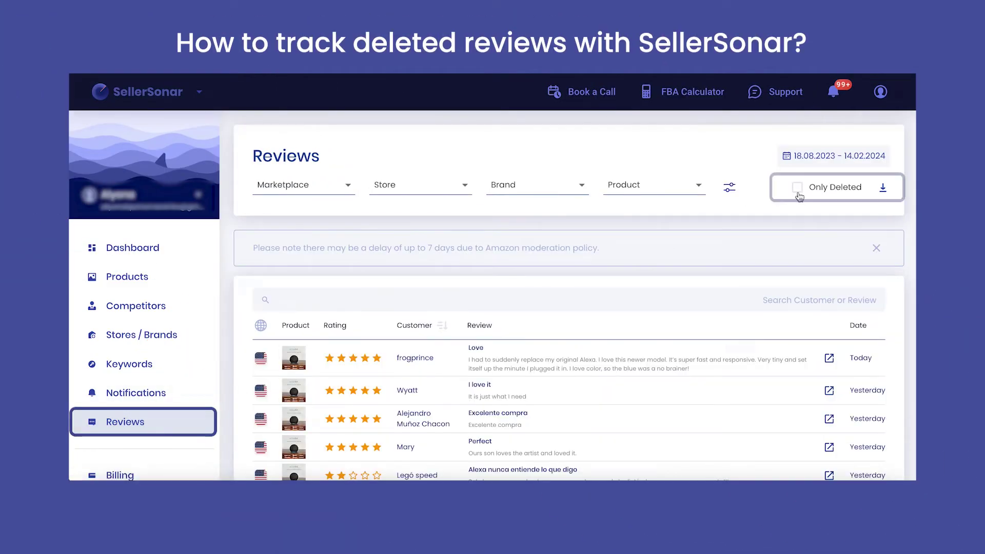
click(798, 193)
scroll(707, 346, down, 3)
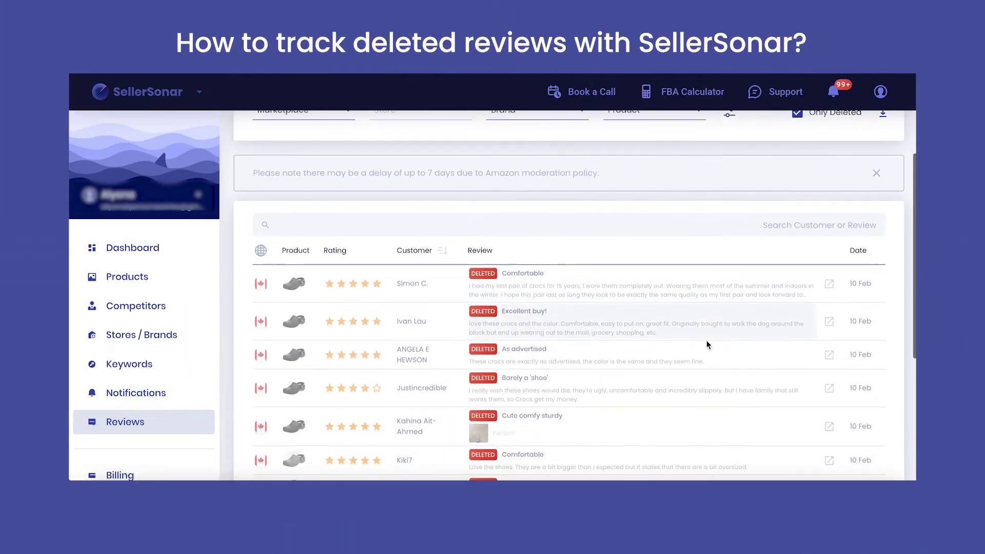
click(686, 267)
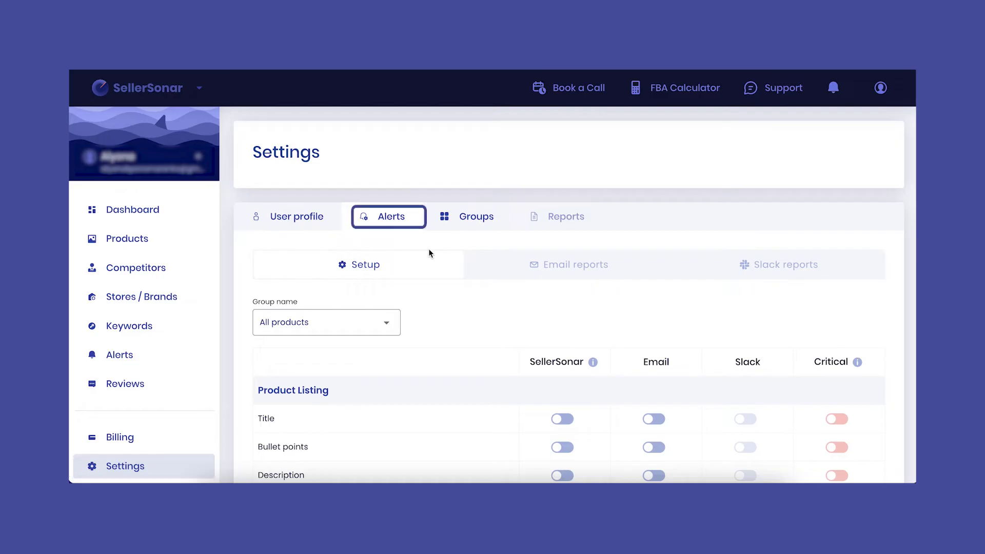
scroll(485, 335, down, 1)
scroll(486, 336, down, 5)
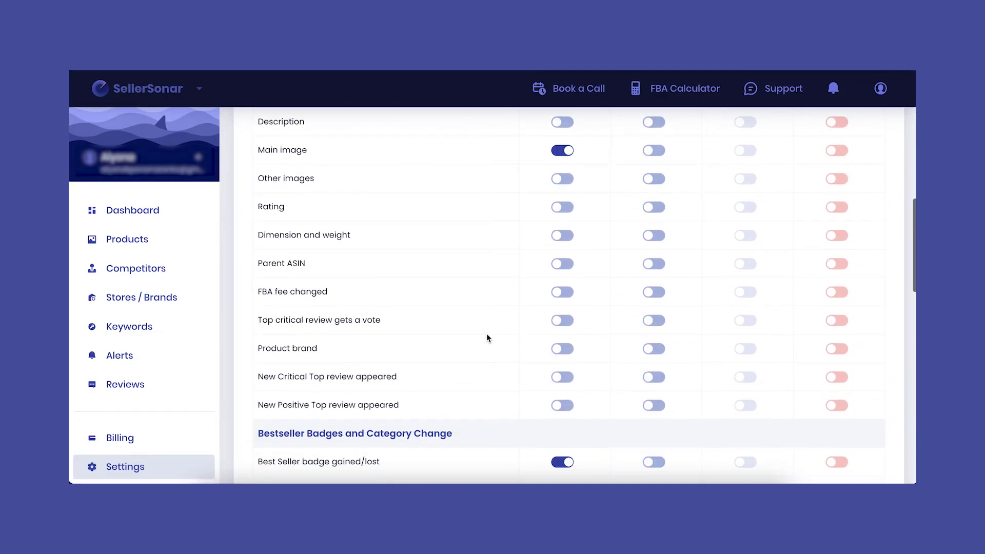
scroll(485, 337, down, 2)
scroll(487, 337, down, 3)
scroll(486, 337, down, 3)
scroll(486, 337, down, 3)
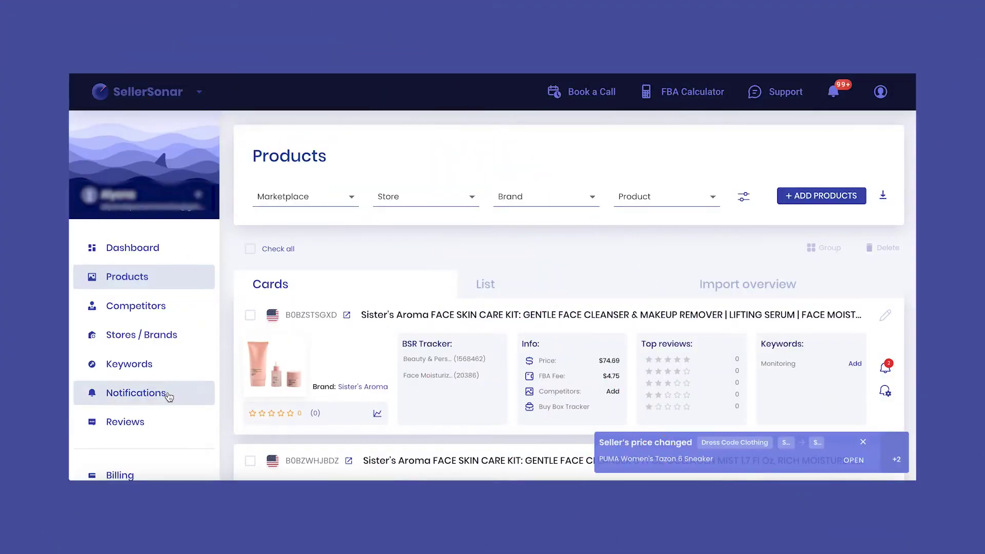
- Filter notifications to removed, critical, positive and one-tap review removals, then view the xlsx export
click(169, 395)
click(598, 196)
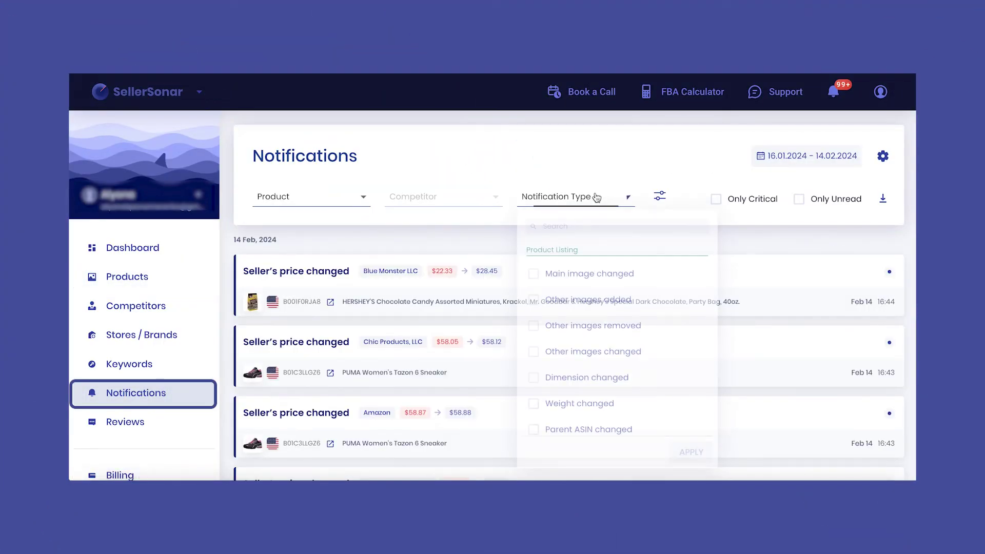
scroll(597, 343, down, 5)
click(542, 293)
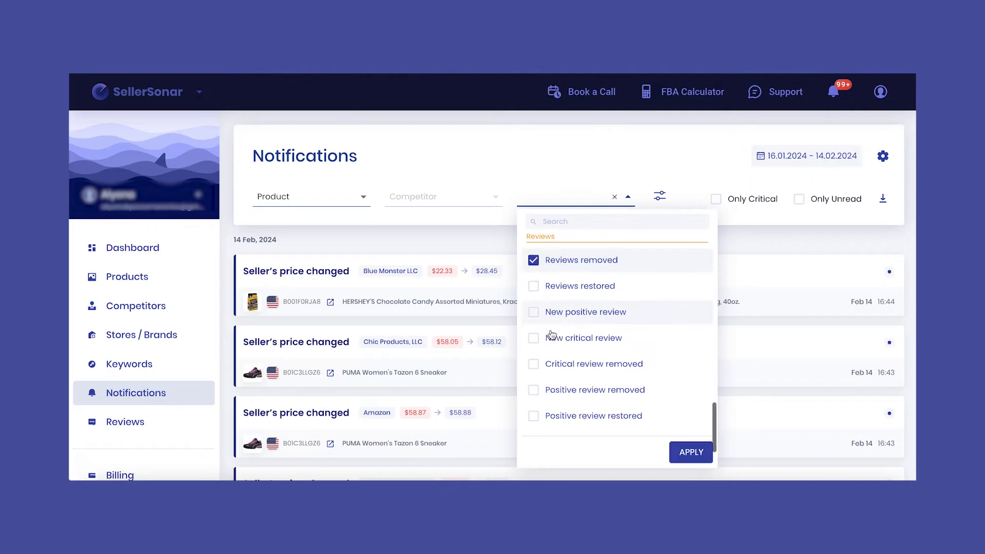
click(538, 346)
click(541, 370)
scroll(570, 369, down, 2)
click(583, 398)
click(691, 451)
scroll(626, 369, down, 5)
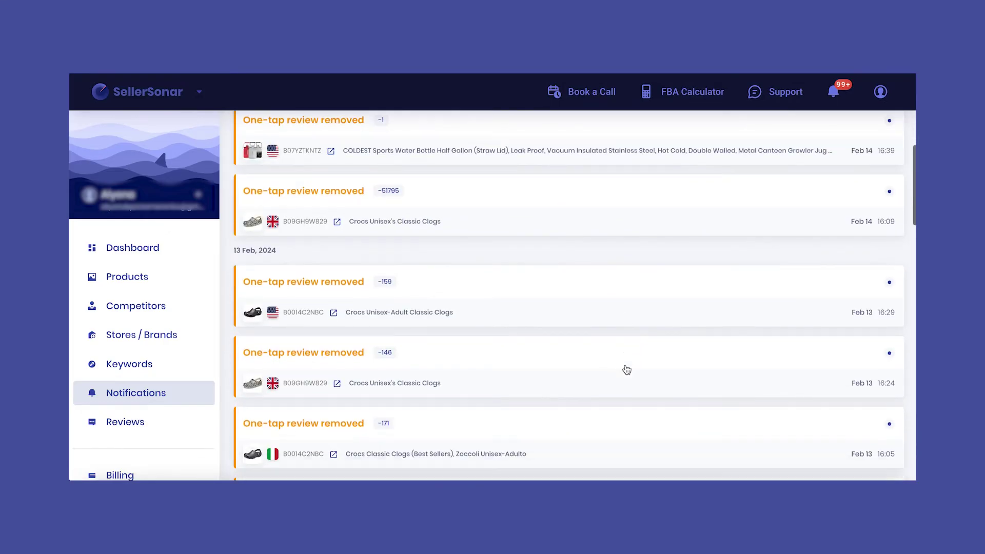
scroll(626, 370, down, 3)
click(589, 192)
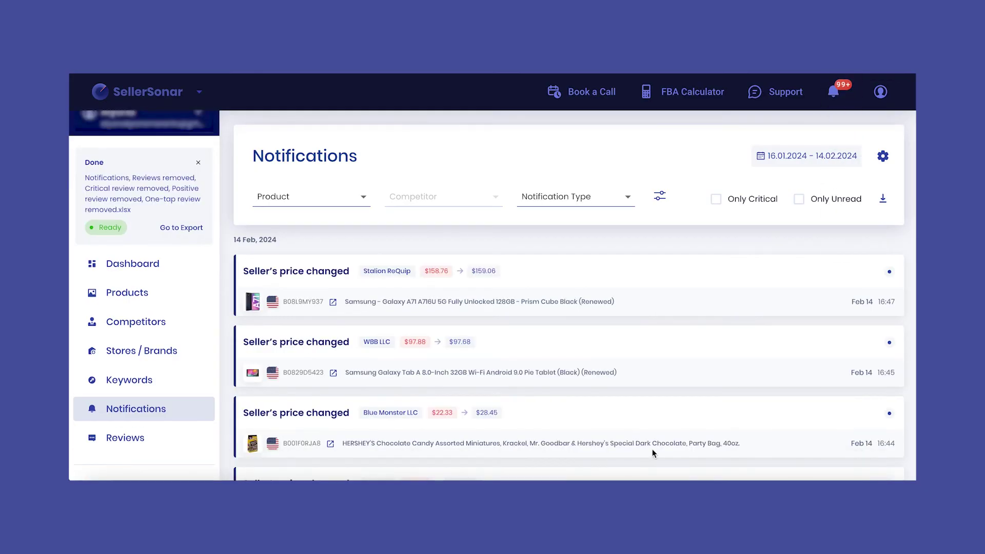
click(184, 229)
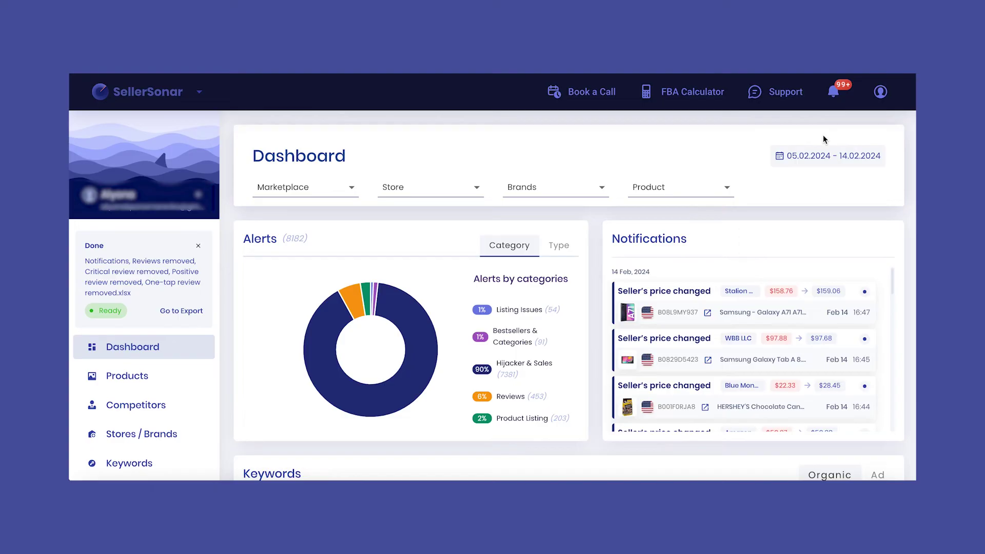
- Apply the 16 Jan – 14 Feb 2024 date range to the dashboard
click(827, 156)
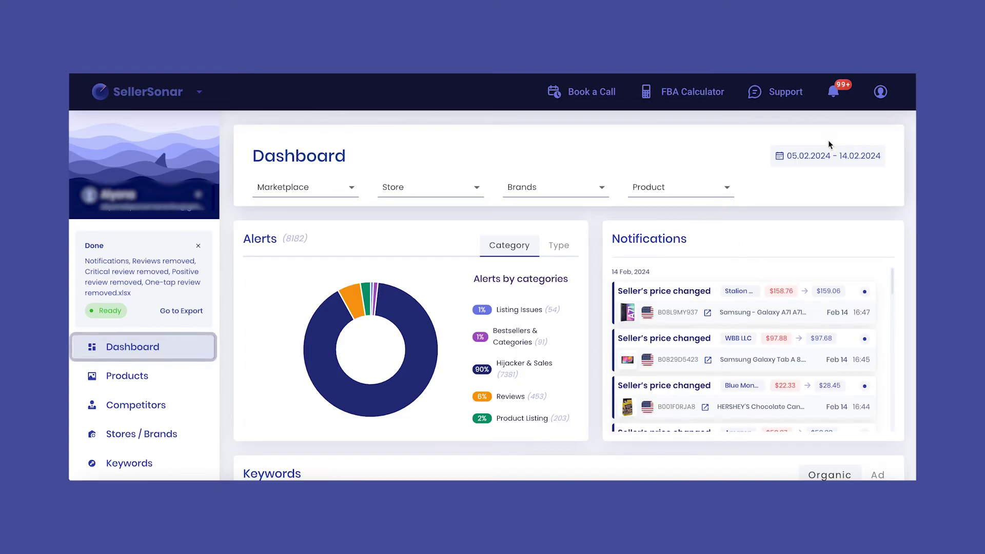
click(521, 341)
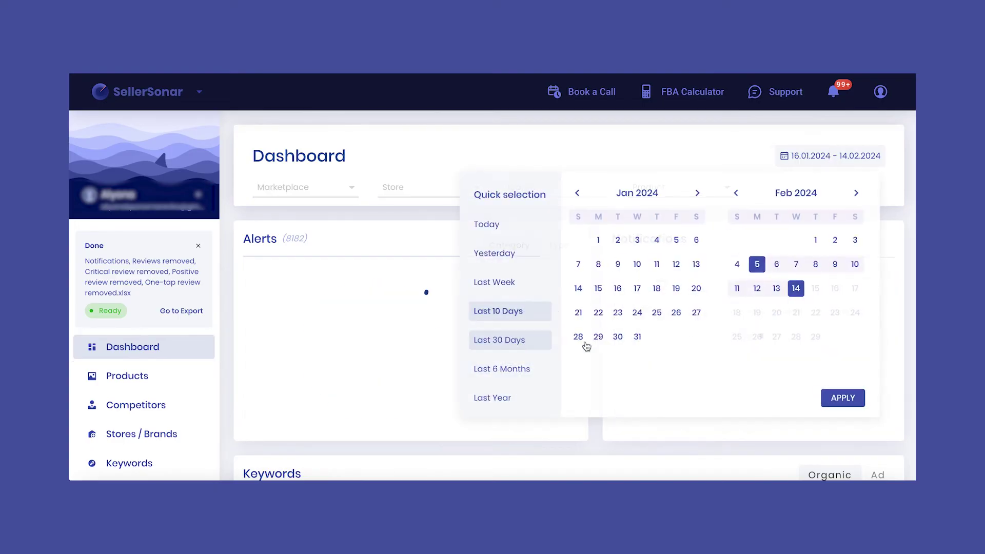
scroll(846, 403, down, 2)
scroll(910, 438, down, 10)
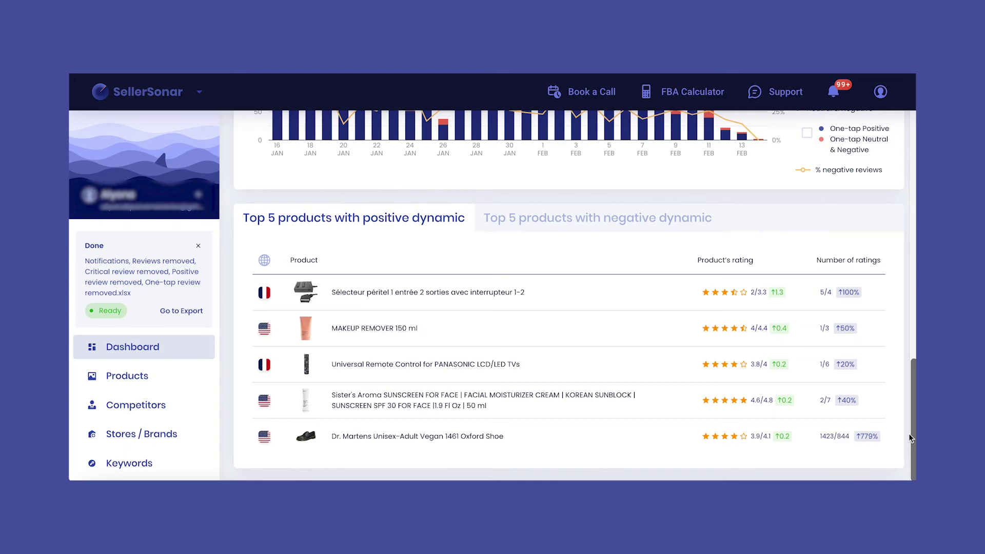